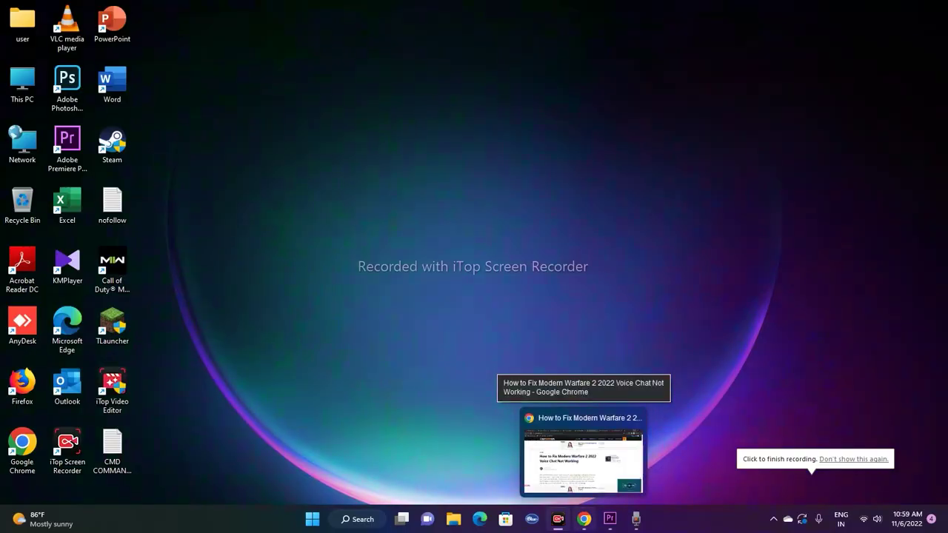
# Restore the Chrome window showing the Modern Warfare 2 voice chat fix article.
pyautogui.click(582, 455)
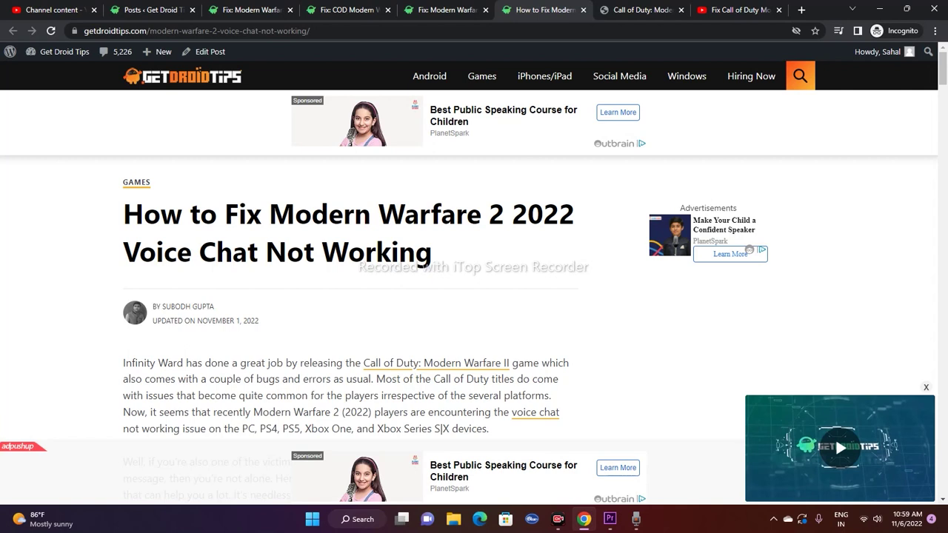
# Scroll through the article's seven-fix contents list, then minimize Chrome to show the desktop.
pyautogui.moveTo(123, 214)
pyautogui.mouseDown()
pyautogui.moveTo(270, 214)
pyautogui.moveTo(432, 253)
pyautogui.mouseUp()
pyautogui.click(432, 253)
pyautogui.scroll(-3, 351, 282)
pyautogui.scroll(-5, 351, 281)
pyautogui.scroll(-5, 351, 281)
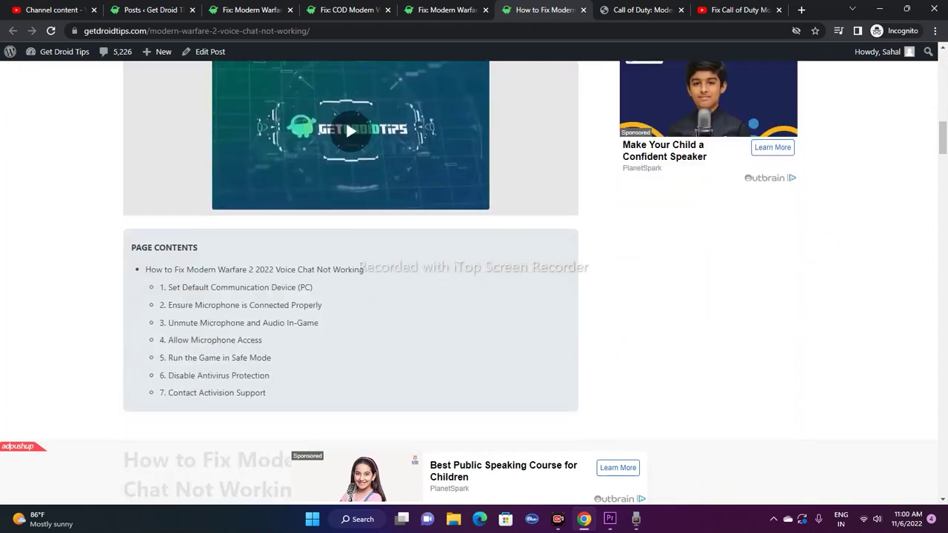
pyautogui.scroll(-4, 351, 282)
pyautogui.scroll(2, 351, 282)
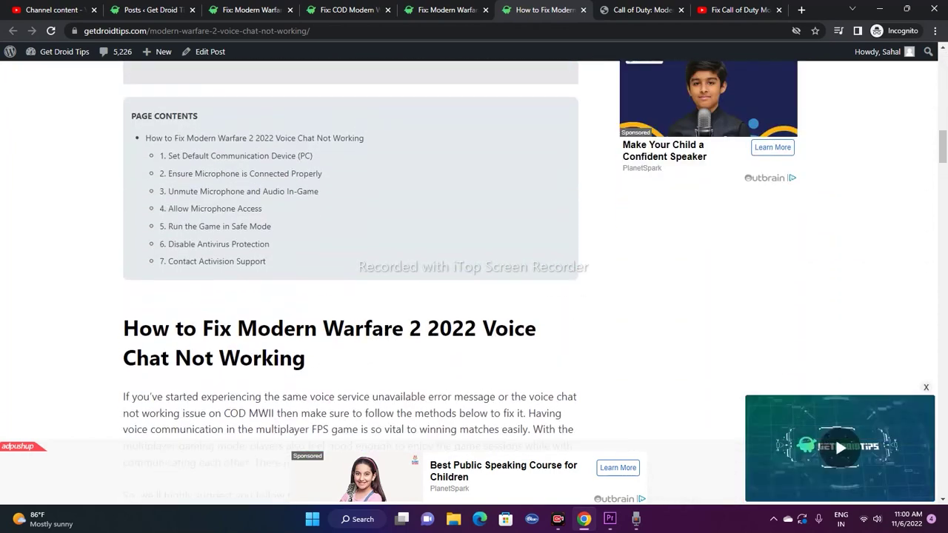
pyautogui.scroll(-1, 351, 281)
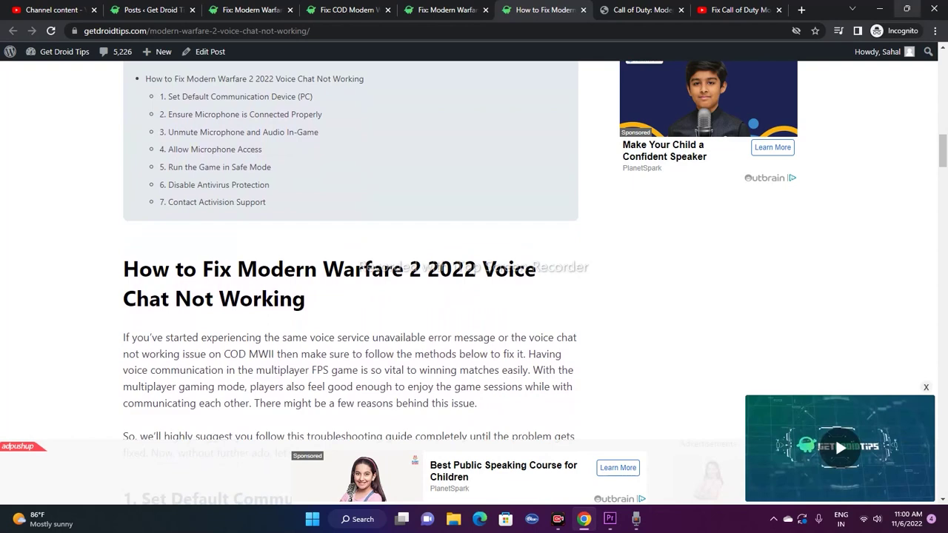
pyautogui.click(879, 9)
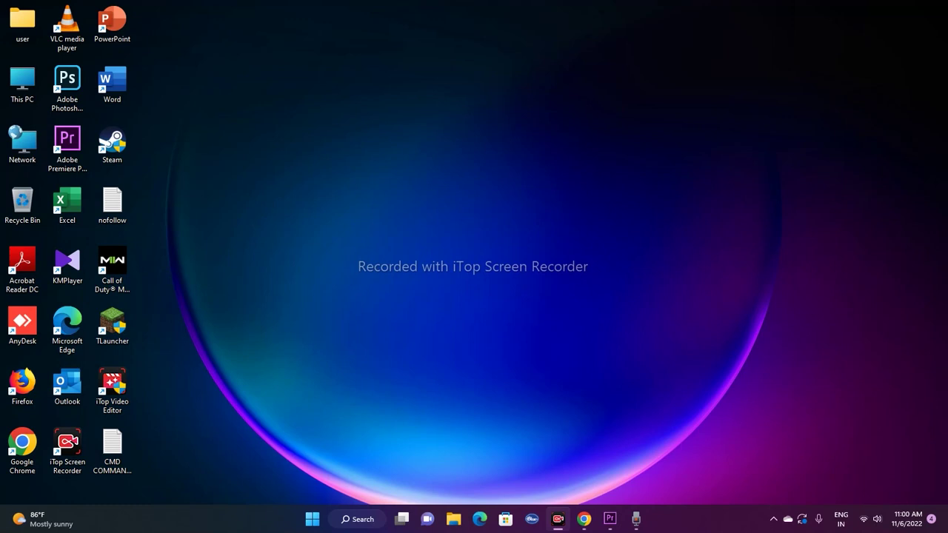
pyautogui.click(585, 518)
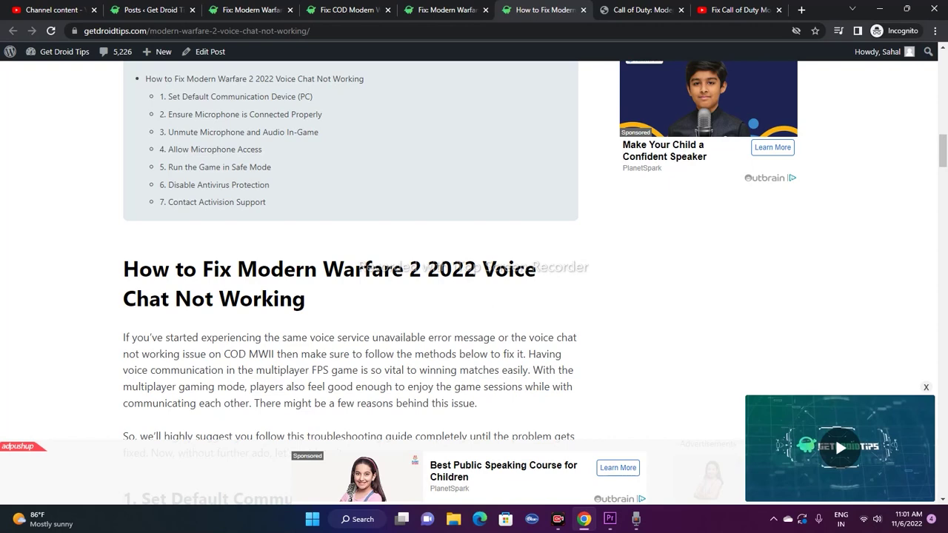
pyautogui.click(879, 9)
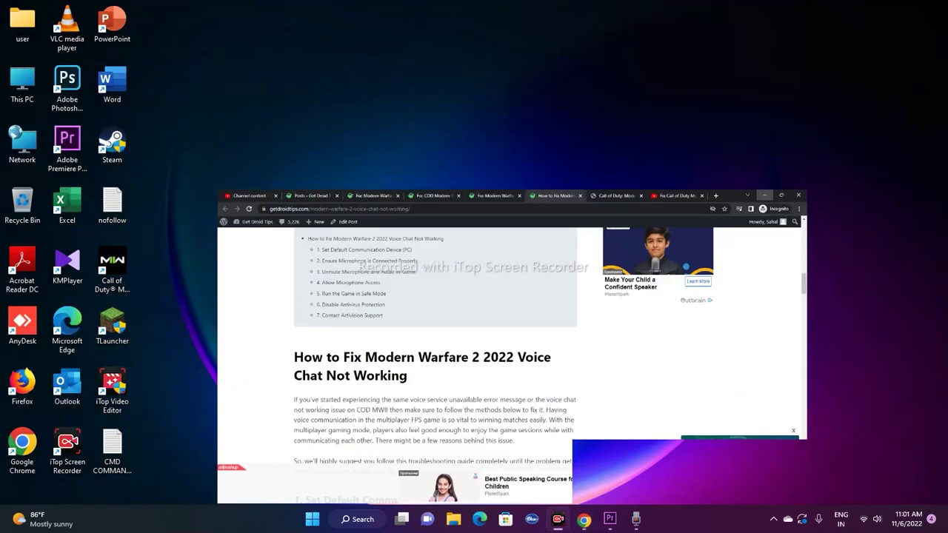
# Launch Settings from search and go to the Privacy & security page.
pyautogui.click(357, 519)
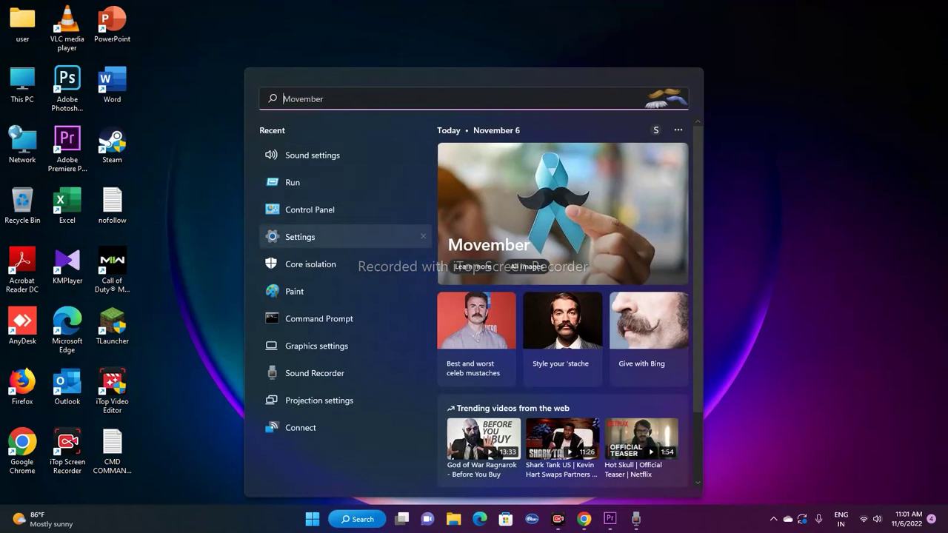
pyautogui.click(300, 236)
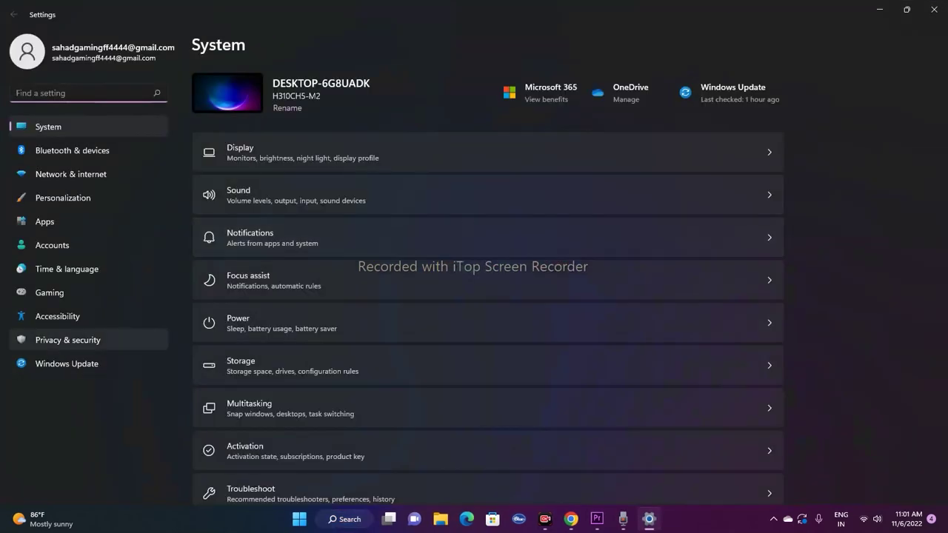
pyautogui.click(68, 340)
pyautogui.scroll(-3, 488, 297)
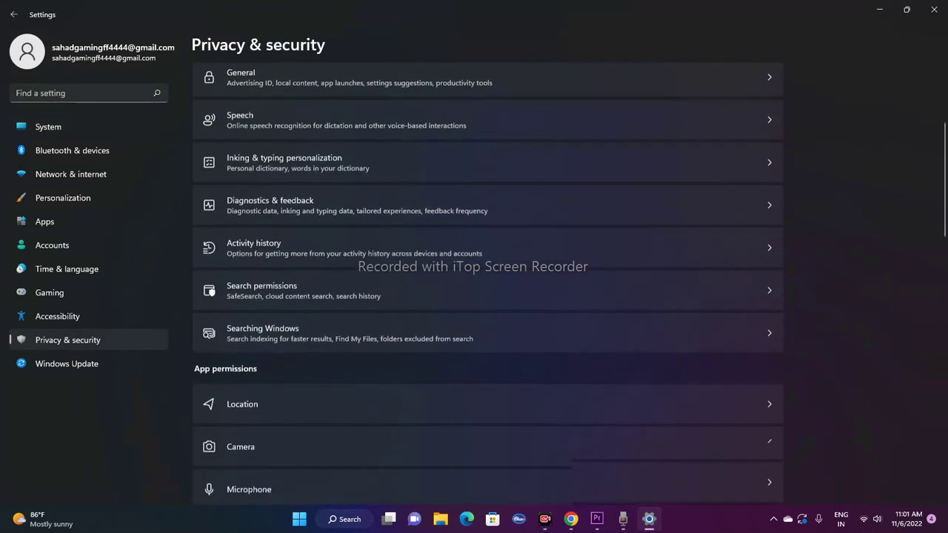
pyautogui.scroll(-1, 487, 297)
pyautogui.scroll(-2, 488, 296)
pyautogui.scroll(-1, 488, 297)
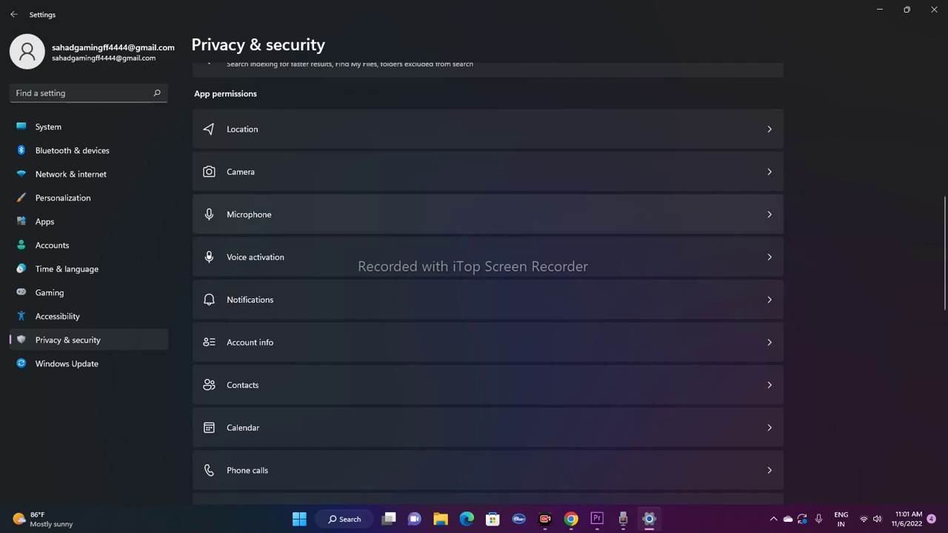
# Verify the Microphone access toggles are On, then close Settings.
pyautogui.click(487, 214)
pyautogui.scroll(-3, 488, 296)
pyautogui.scroll(3, 488, 296)
pyautogui.scroll(-1, 487, 296)
pyautogui.scroll(1, 488, 296)
pyautogui.scroll(-3, 487, 296)
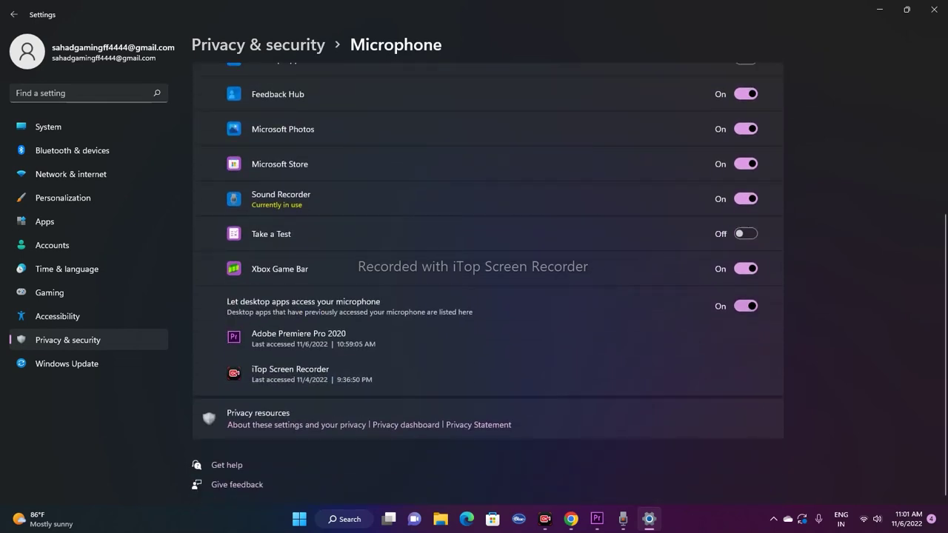
pyautogui.scroll(3, 487, 296)
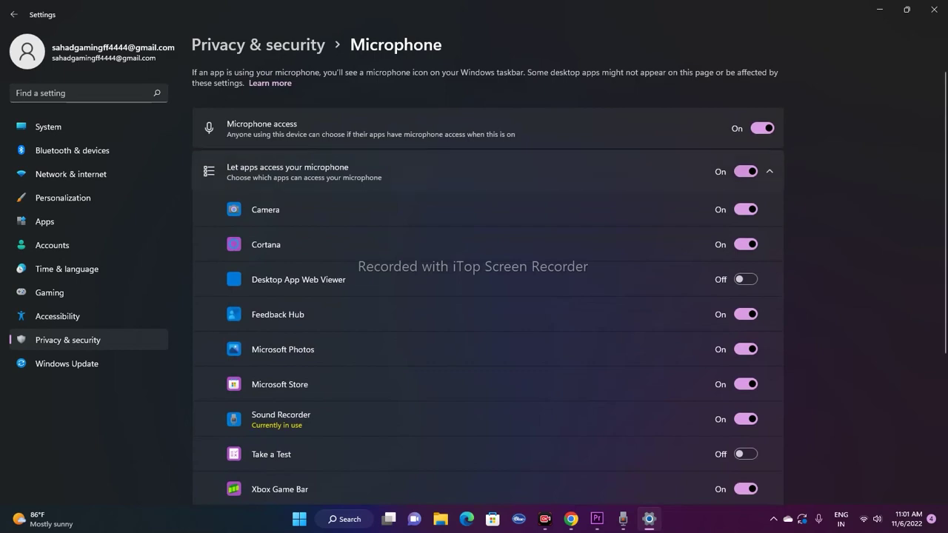
pyautogui.click(934, 9)
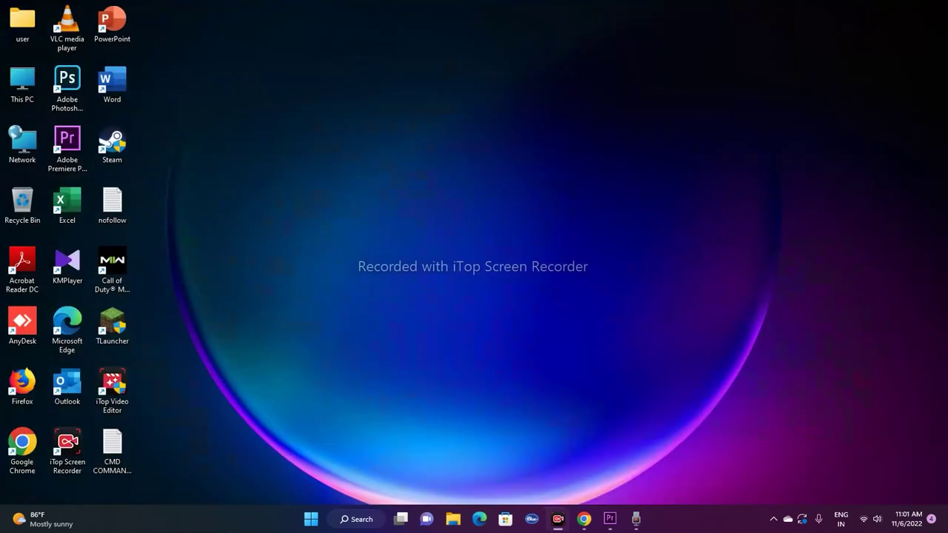
# Reopen Settings and go through Privacy & security to Windows Security's Virus & threat protection.
pyautogui.click(584, 519)
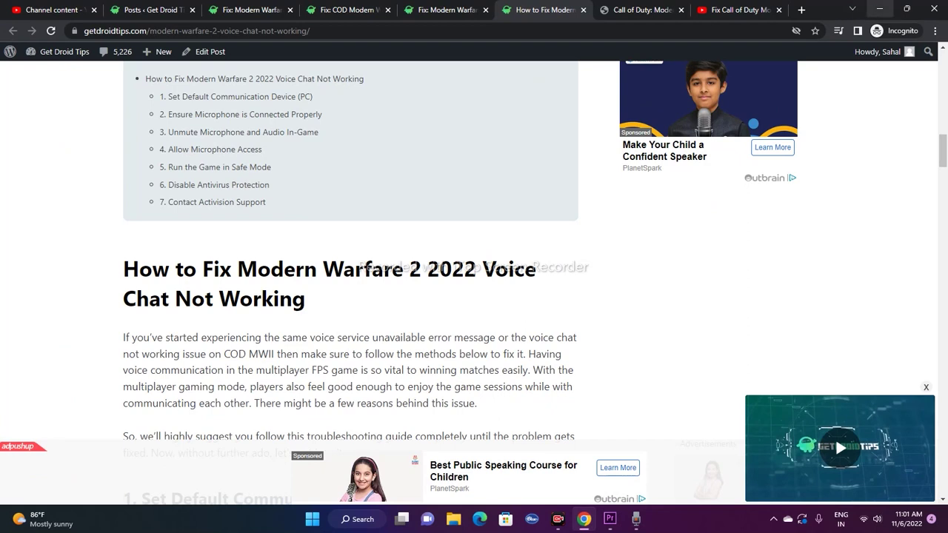
pyautogui.click(880, 10)
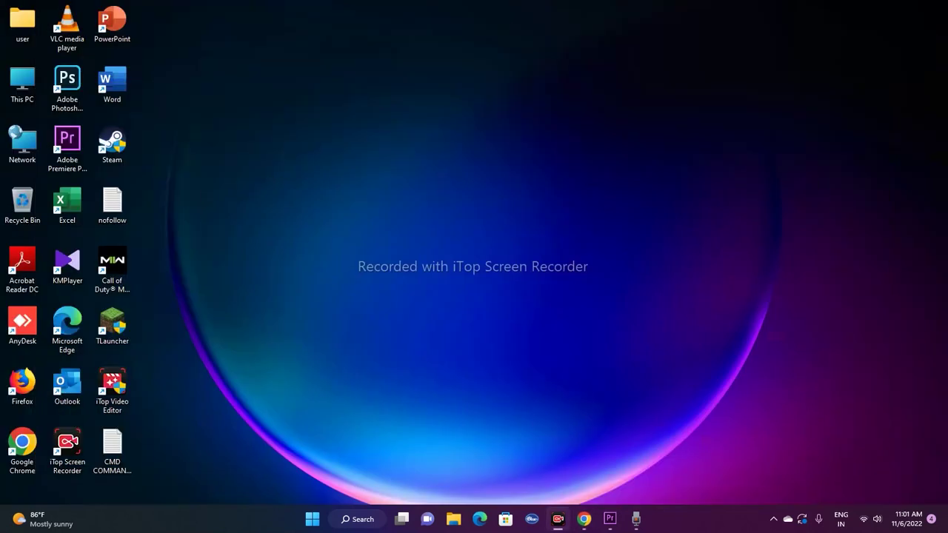
pyautogui.press('super+s')
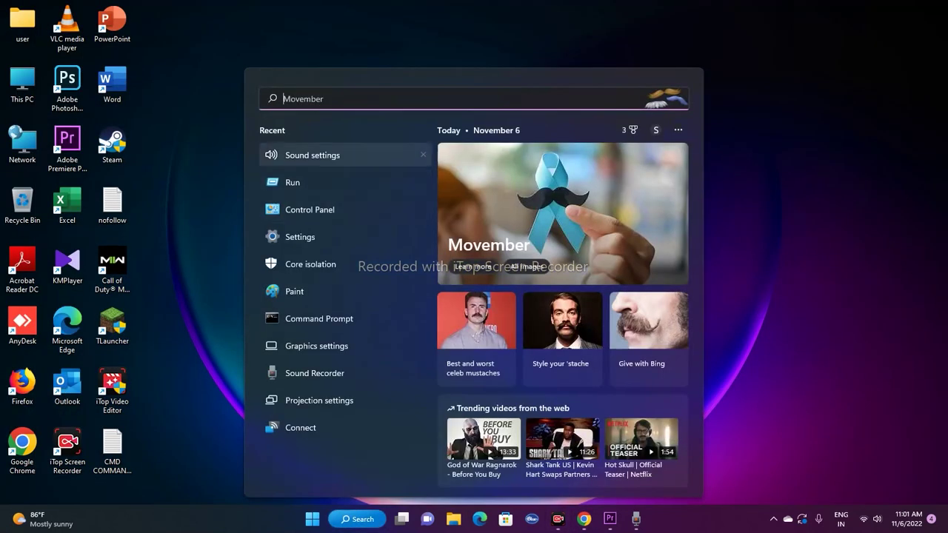
pyautogui.click(300, 237)
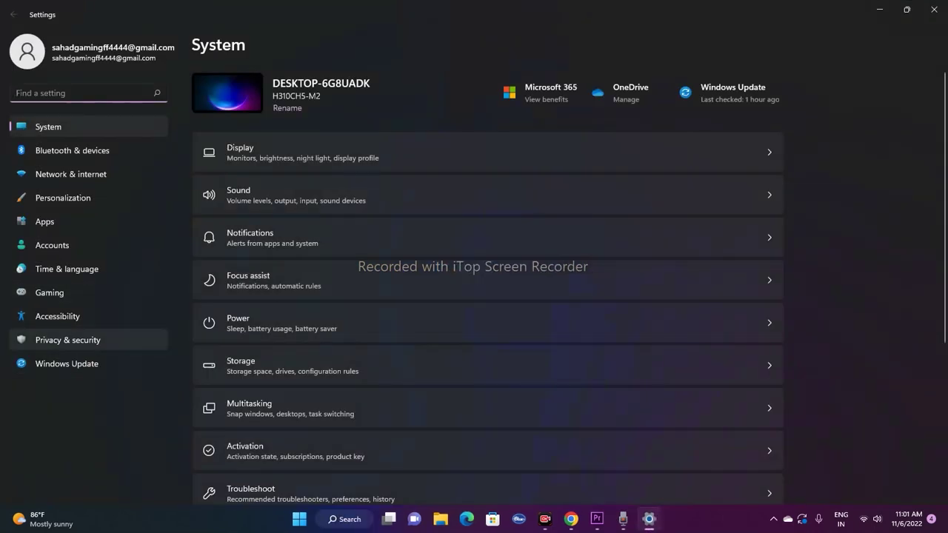
pyautogui.click(67, 340)
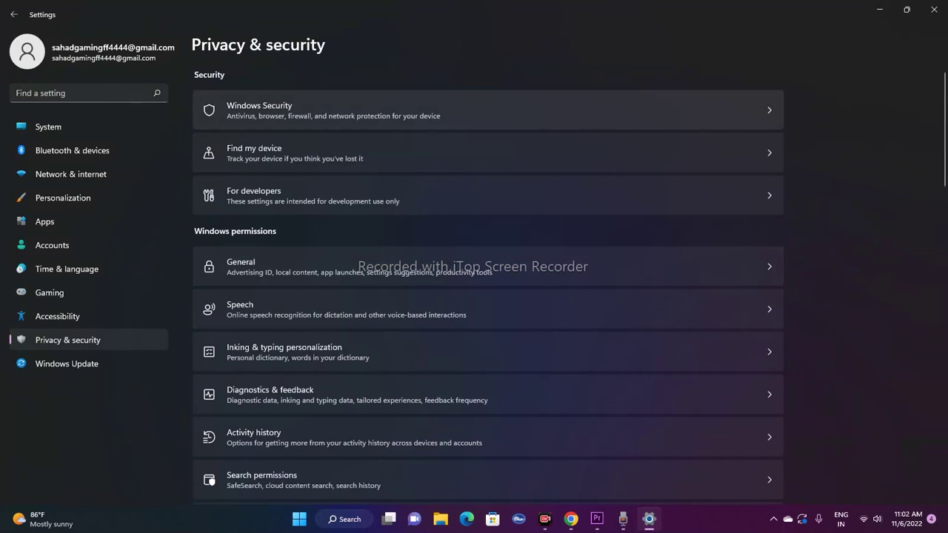
pyautogui.click(311, 110)
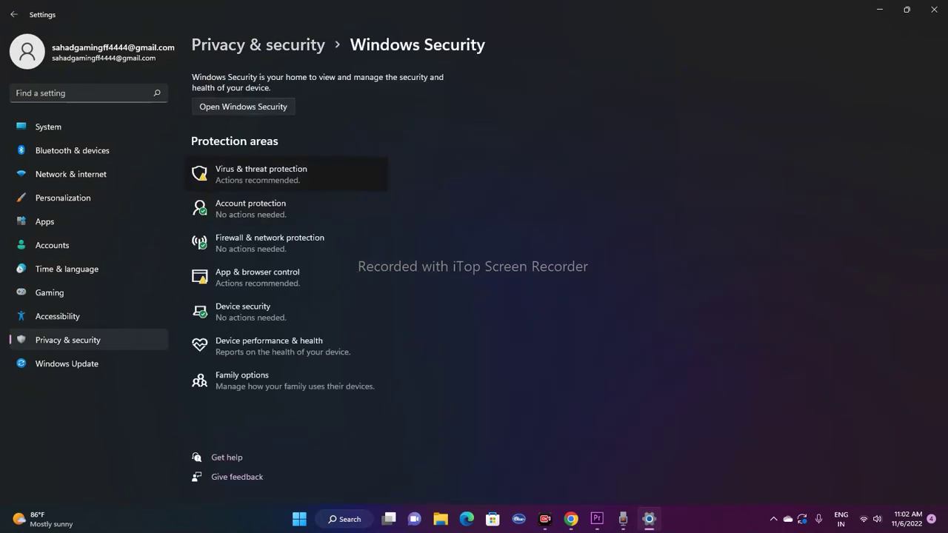
pyautogui.click(261, 175)
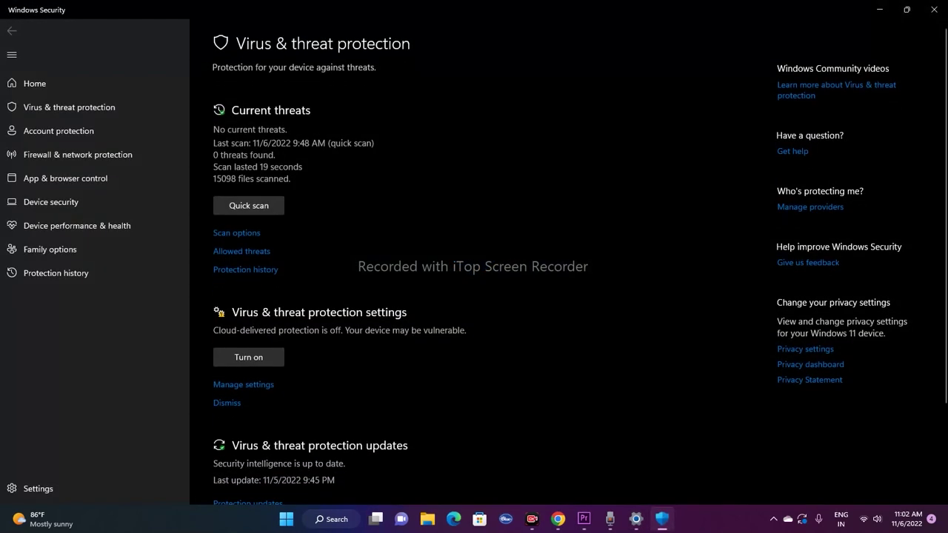
# View the Protection updates details under Virus & threat protection and return.
pyautogui.scroll(-3, 474, 296)
pyautogui.scroll(-1, 474, 297)
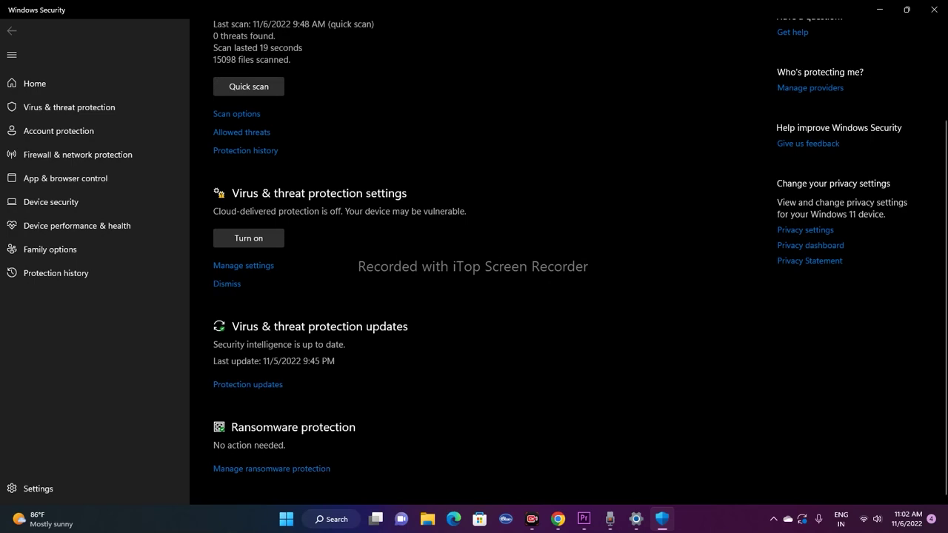
pyautogui.click(248, 384)
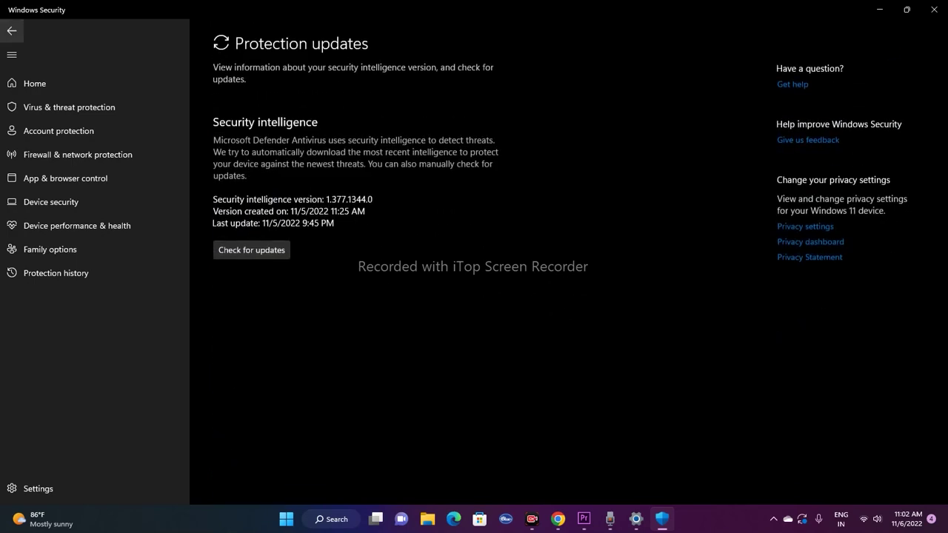
pyautogui.click(12, 30)
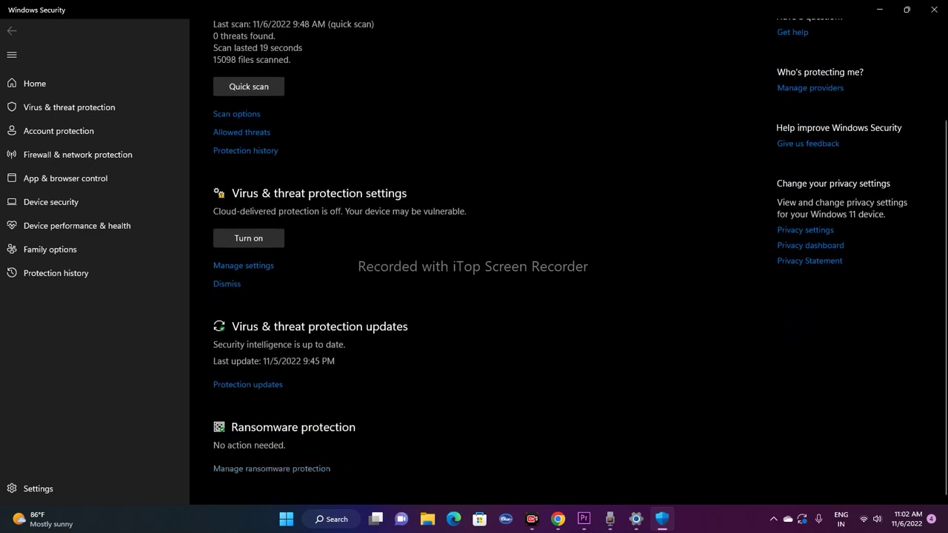
# Confirm Controlled folder access is off in ransomware protection, then close Windows Security and Settings.
pyautogui.click(271, 468)
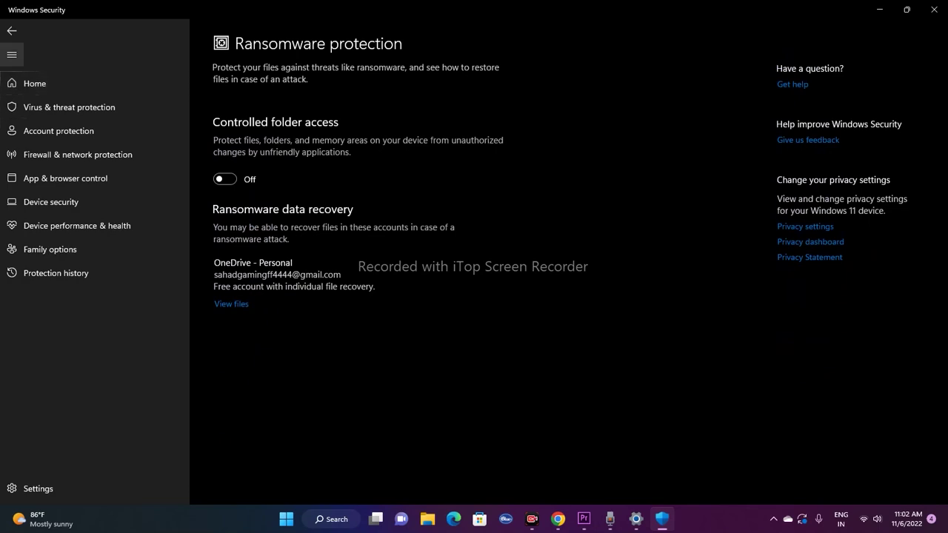
pyautogui.click(12, 31)
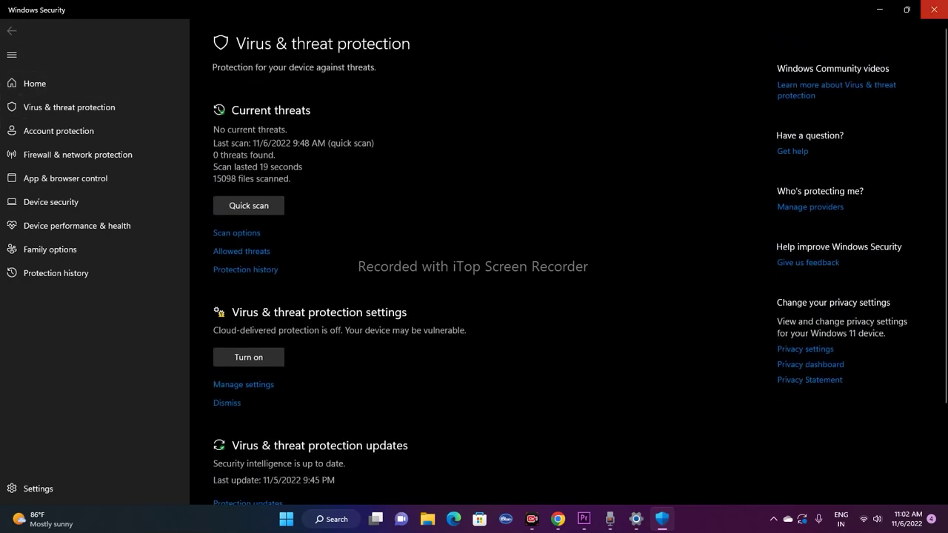
pyautogui.click(934, 9)
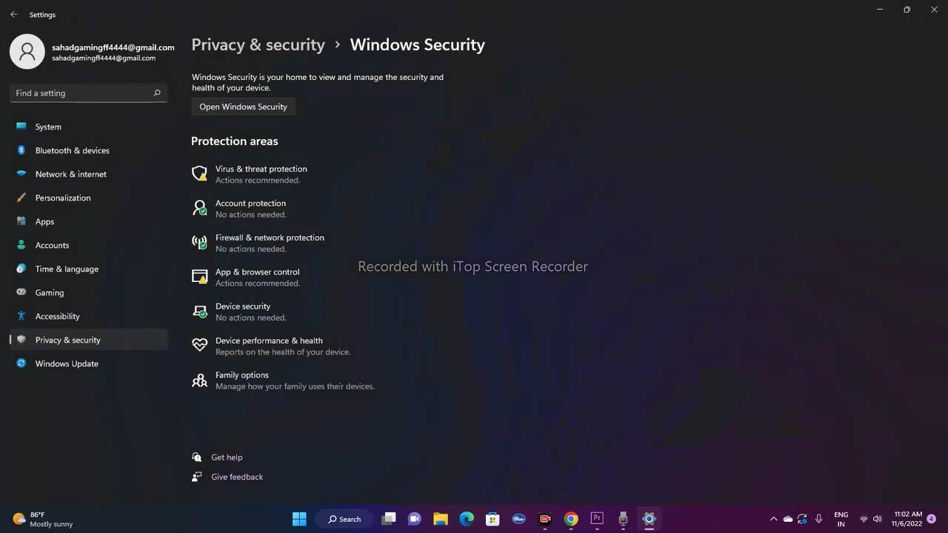
pyautogui.click(934, 10)
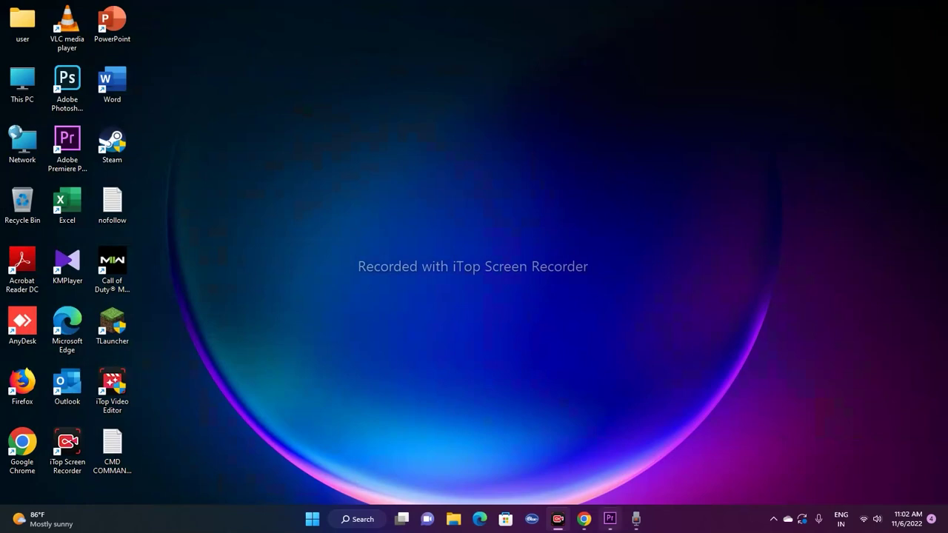
# Look over the Activision Call of Duty: Modern Warfare II support page in Chrome, then minimize it.
pyautogui.click(584, 518)
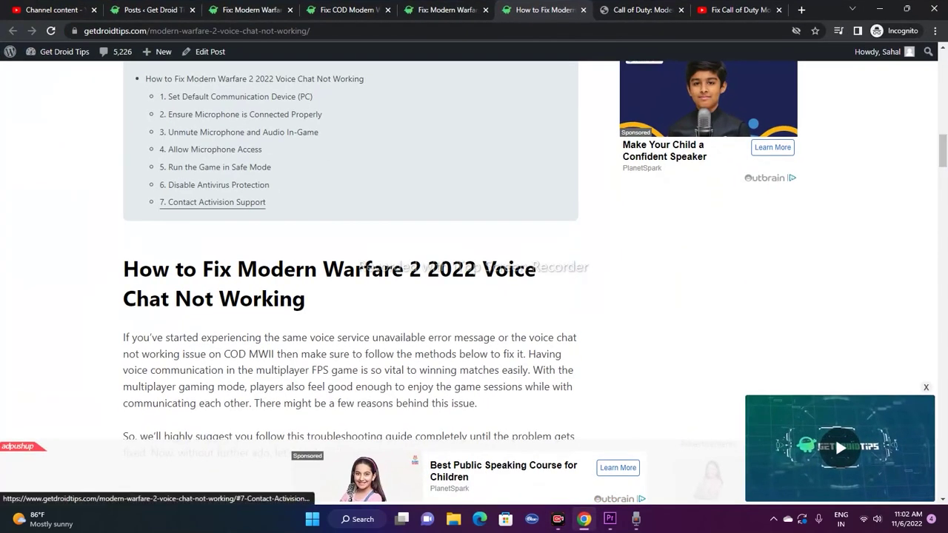
pyautogui.click(639, 9)
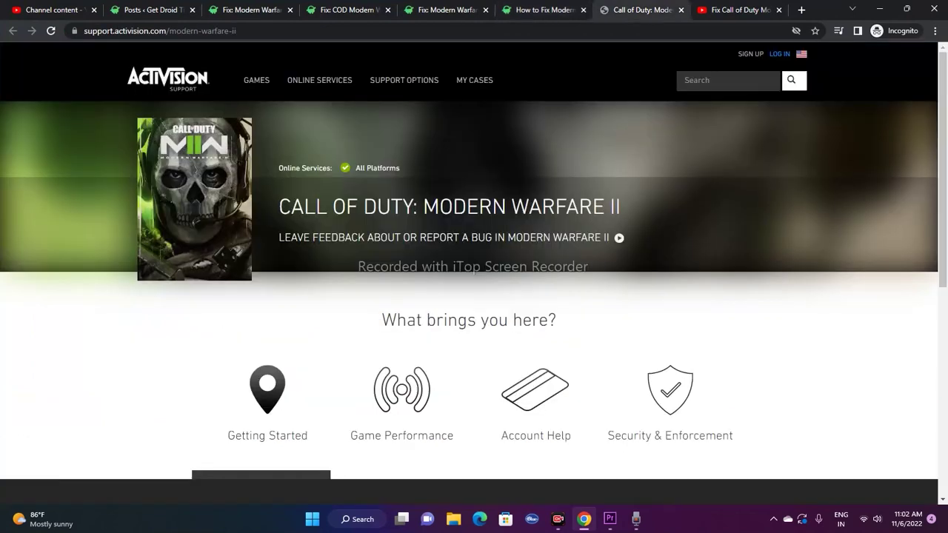
pyautogui.scroll(-2, 474, 296)
pyautogui.scroll(2, 474, 297)
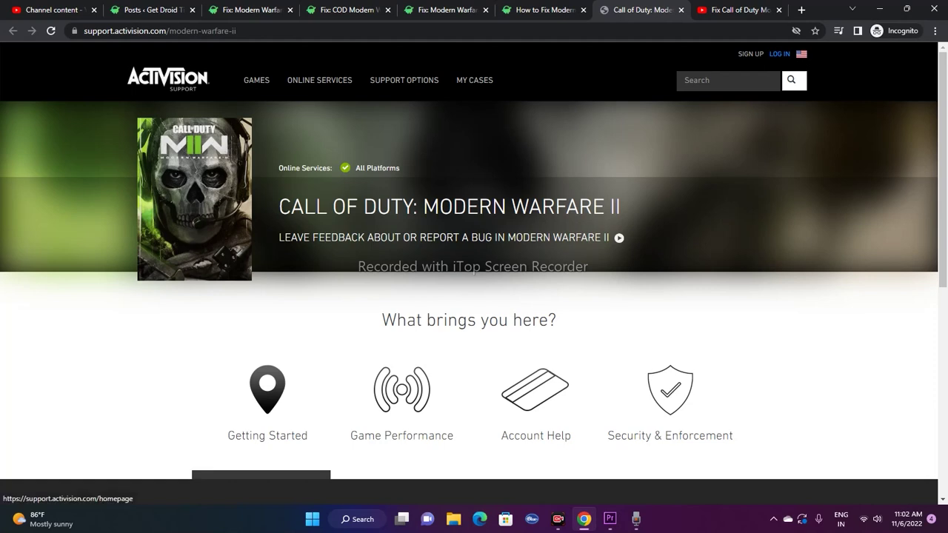
pyautogui.scroll(-2, 474, 273)
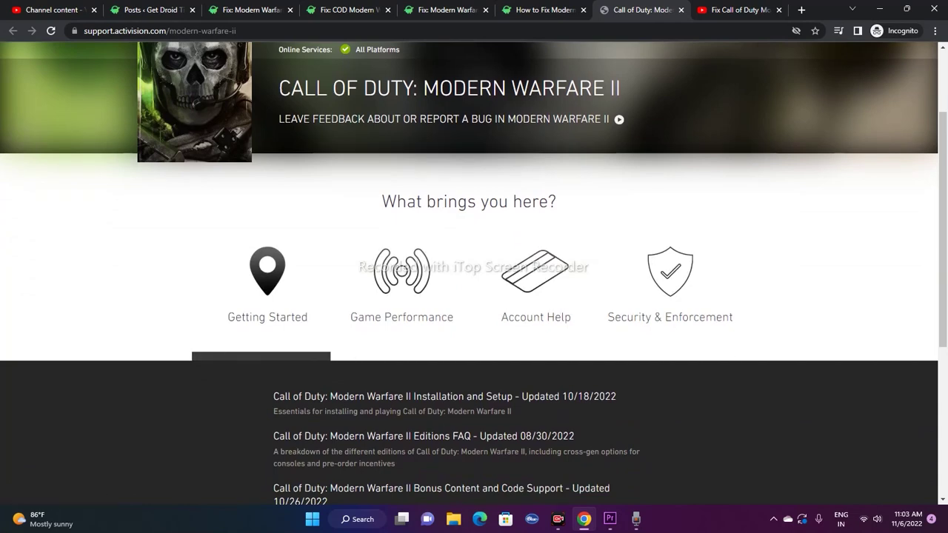
pyautogui.scroll(2, 474, 273)
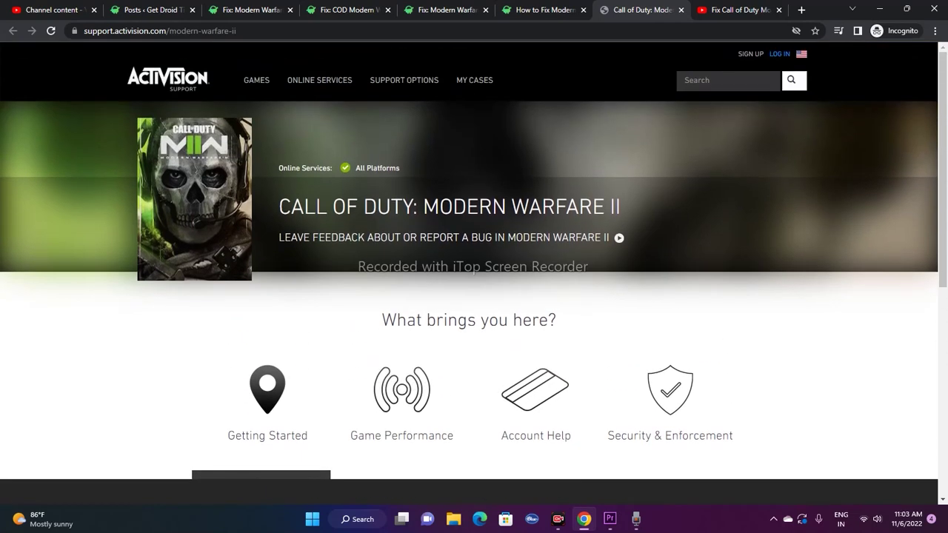
pyautogui.scroll(-2, 474, 273)
pyautogui.scroll(-5, 474, 273)
pyautogui.scroll(4, 474, 274)
pyautogui.scroll(3, 474, 273)
pyautogui.click(879, 9)
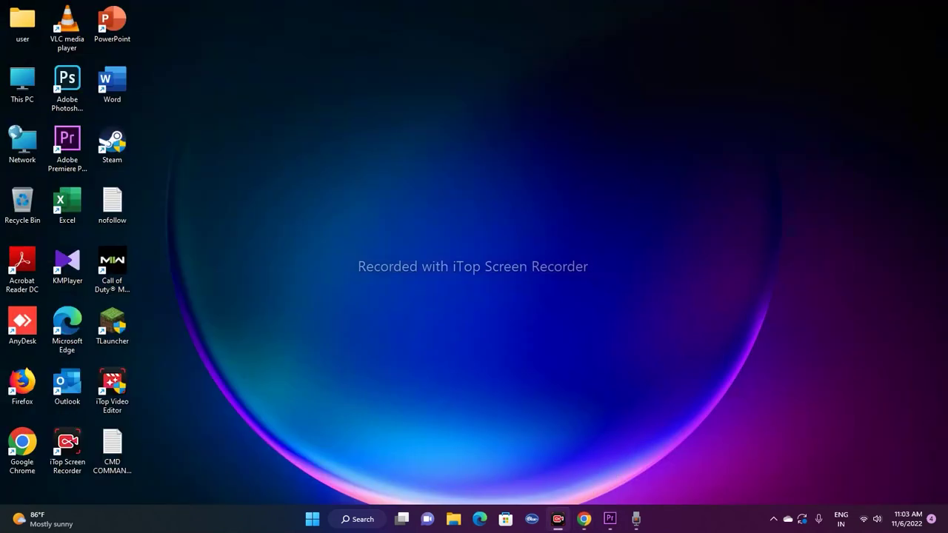